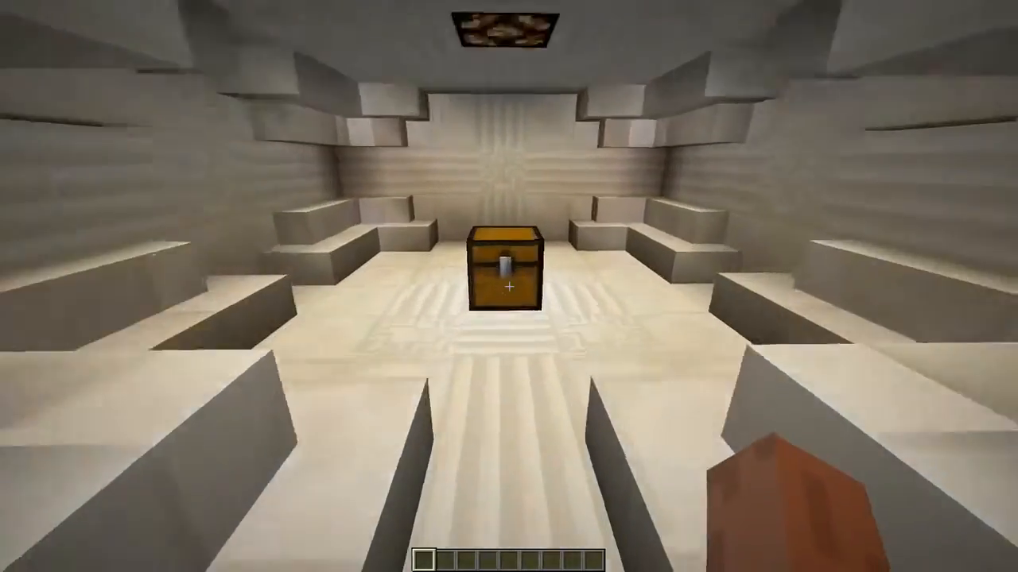
# Walk down the corridor to the lock chest and bring up its inventory.
pyautogui.press('w')
pyautogui.rightClick(509, 286)
pyautogui.press('Escape')
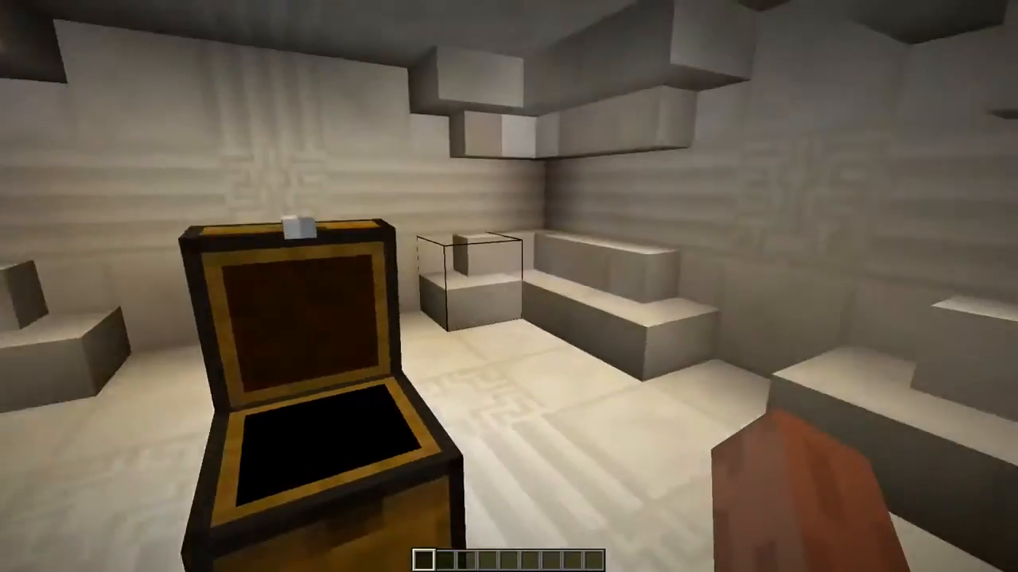
pyautogui.press('w')
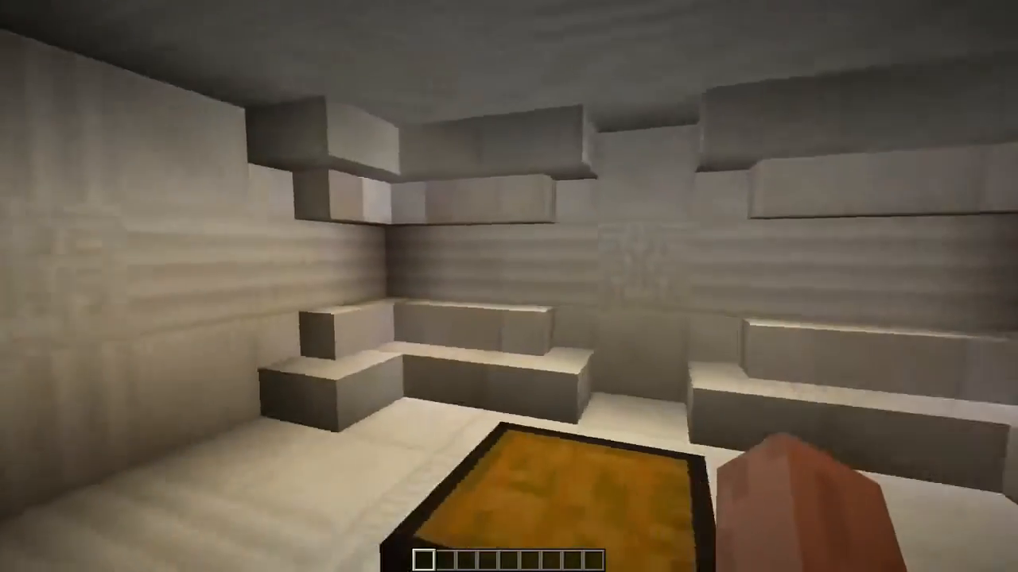
pyautogui.press('s')
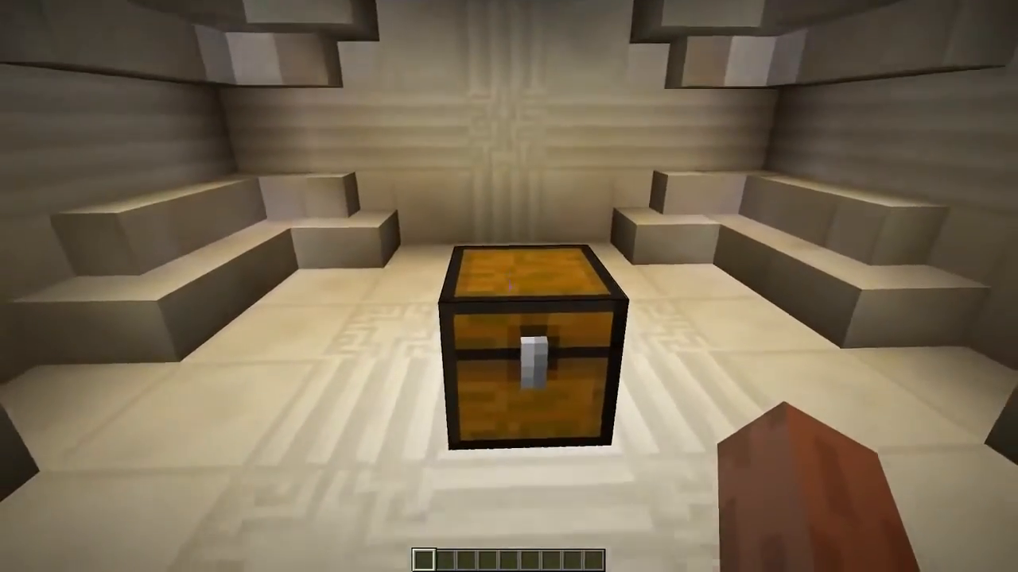
pyautogui.rightClick(509, 287)
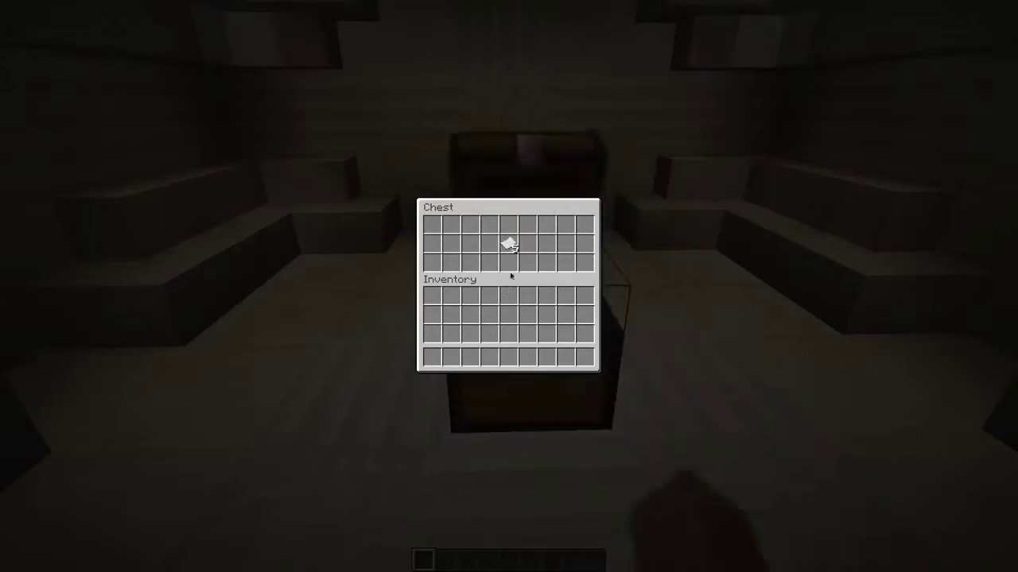
# Place single sheets of paper into the five code slots of the lock chest.
pyautogui.rightClick(451, 224)
pyautogui.rightClick(563, 225)
pyautogui.rightClick(507, 243)
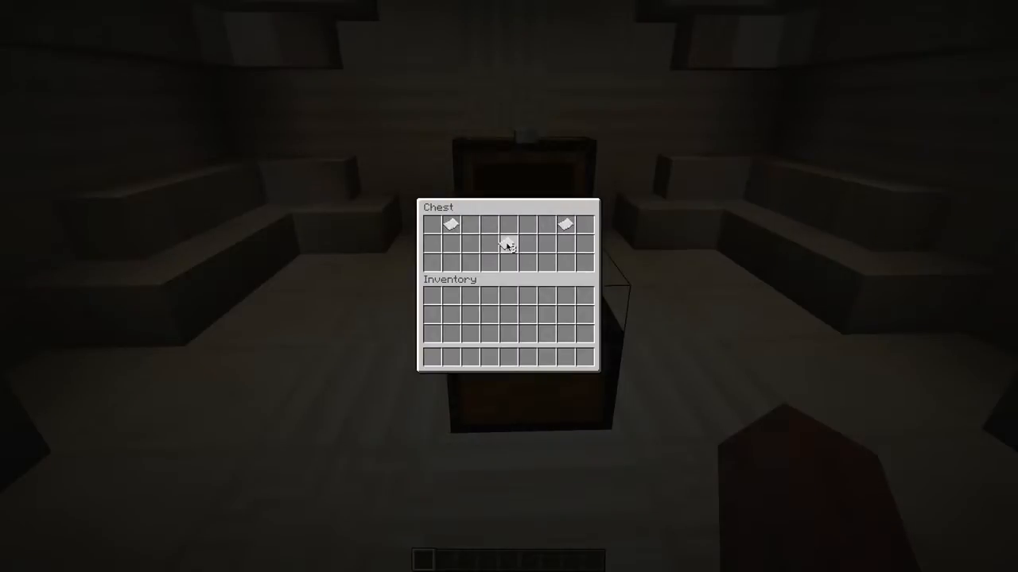
pyautogui.rightClick(586, 243)
pyautogui.click(489, 262)
pyautogui.press('Escape')
# Check the next chest's contents, then view the detecting command block's testforblock command.
pyautogui.press('w')
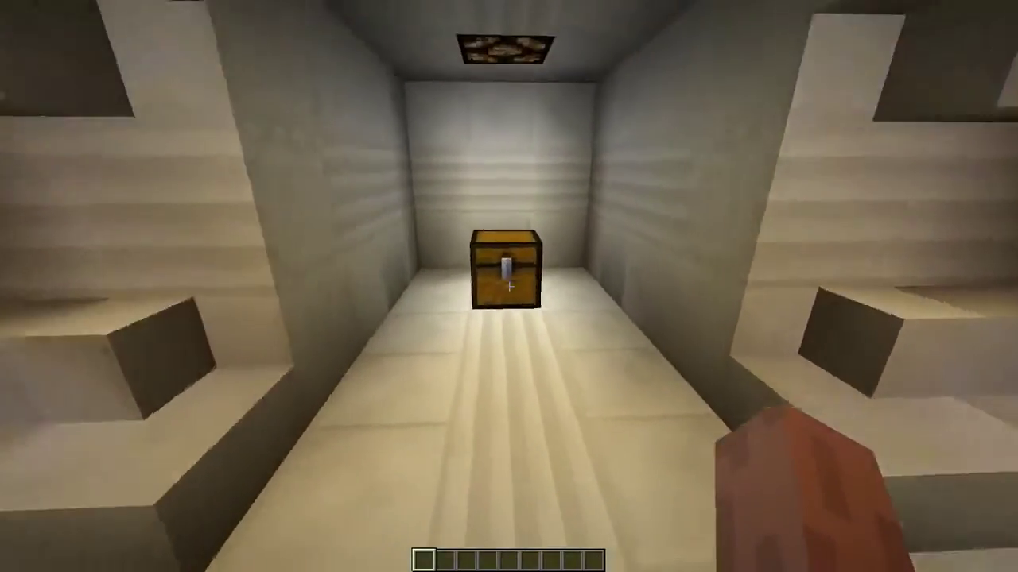
pyautogui.rightClick(509, 275)
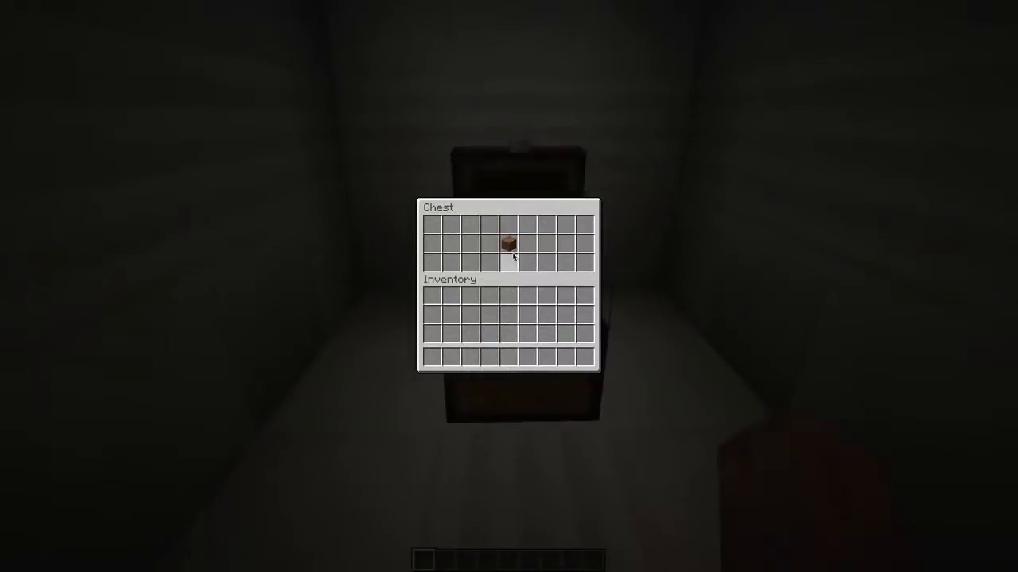
pyautogui.press('Escape')
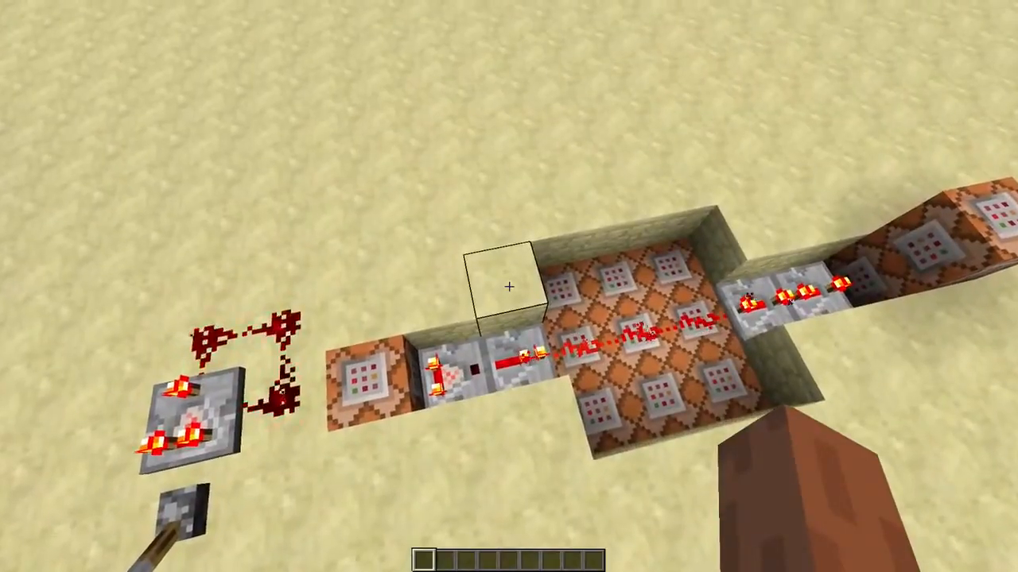
pyautogui.press('w')
pyautogui.rightClick(509, 286)
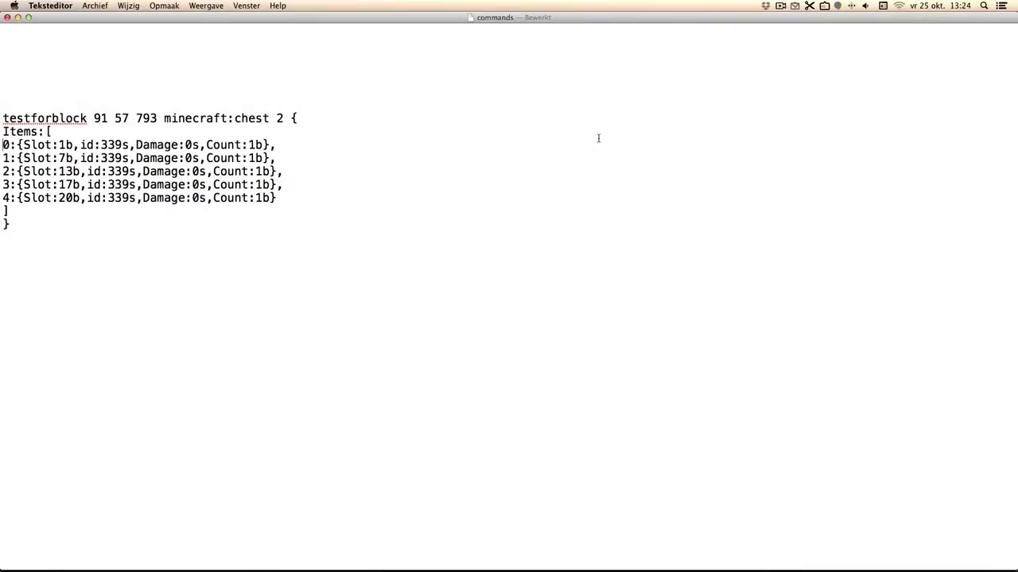
pyautogui.hotkey('shift', 'Down')
pyautogui.press('Down')
pyautogui.hotkey('shift', 'Down')
pyautogui.press('Down')
pyautogui.hotkey('shift', 'Down')
pyautogui.press('Down')
pyautogui.hotkey('shift', 'Down')
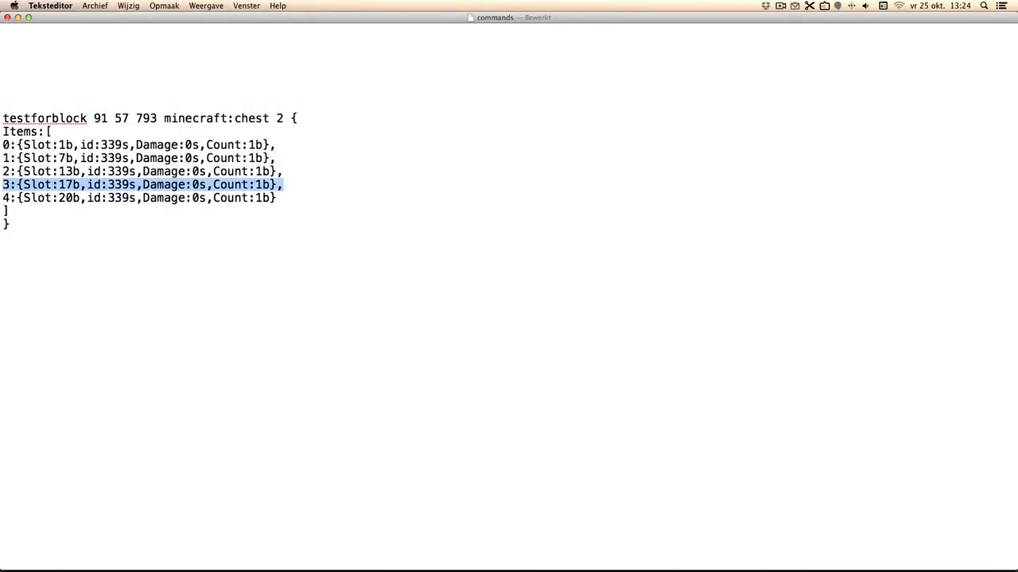
pyautogui.moveTo(98, 145); pyautogui.dragTo(126, 145)
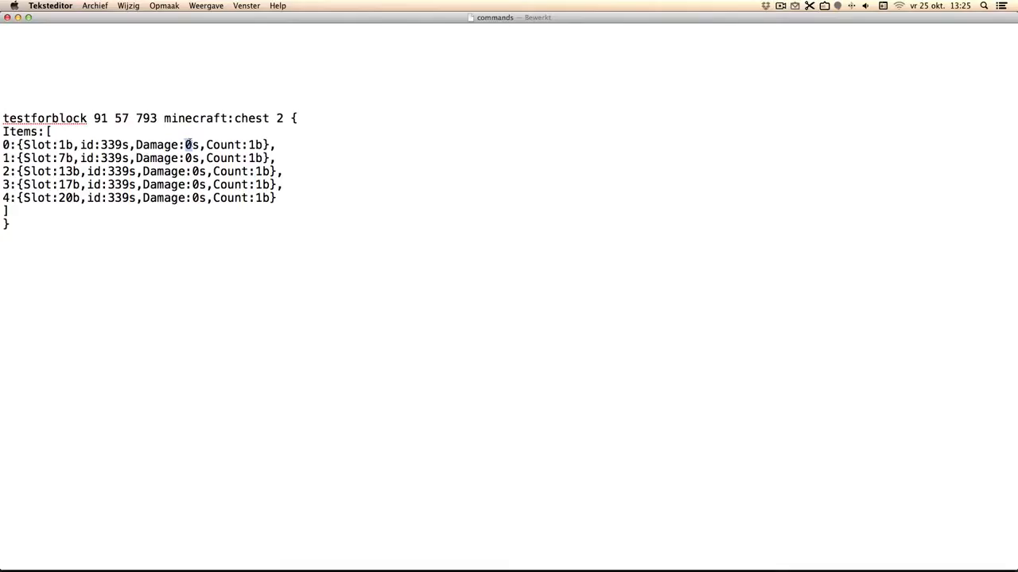
pyautogui.doubleClick(61, 144)
pyautogui.doubleClick(62, 158)
pyautogui.doubleClick(65, 171)
pyautogui.doubleClick(65, 185)
pyautogui.doubleClick(65, 198)
pyautogui.moveTo(66, 144); pyautogui.dragTo(129, 144)
pyautogui.moveTo(190, 144); pyautogui.dragTo(264, 143)
pyautogui.doubleClick(279, 118)
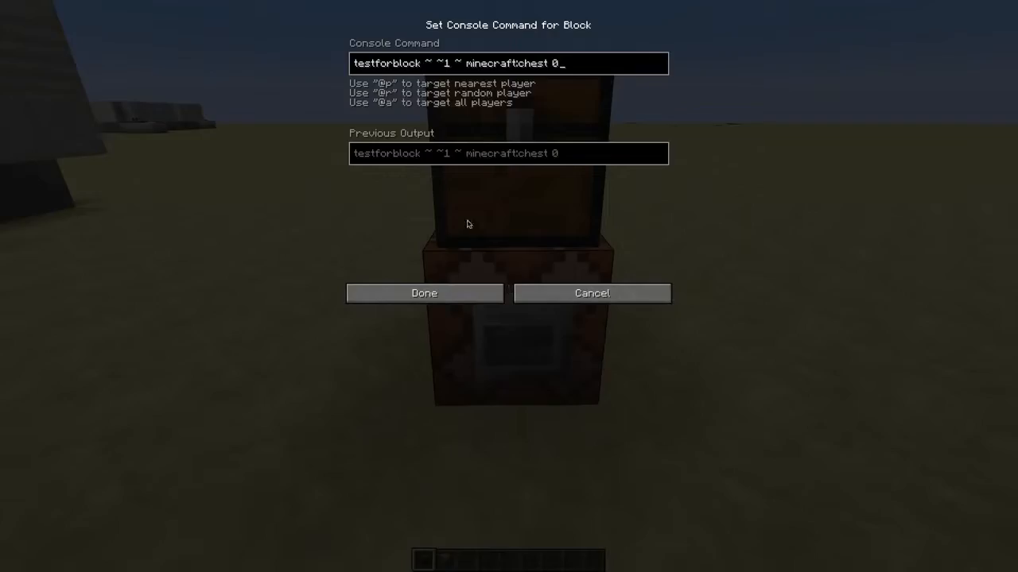
# Change the chest test's data value from 0 to 2 and confirm the previous output reports the block found.
pyautogui.click(445, 298)
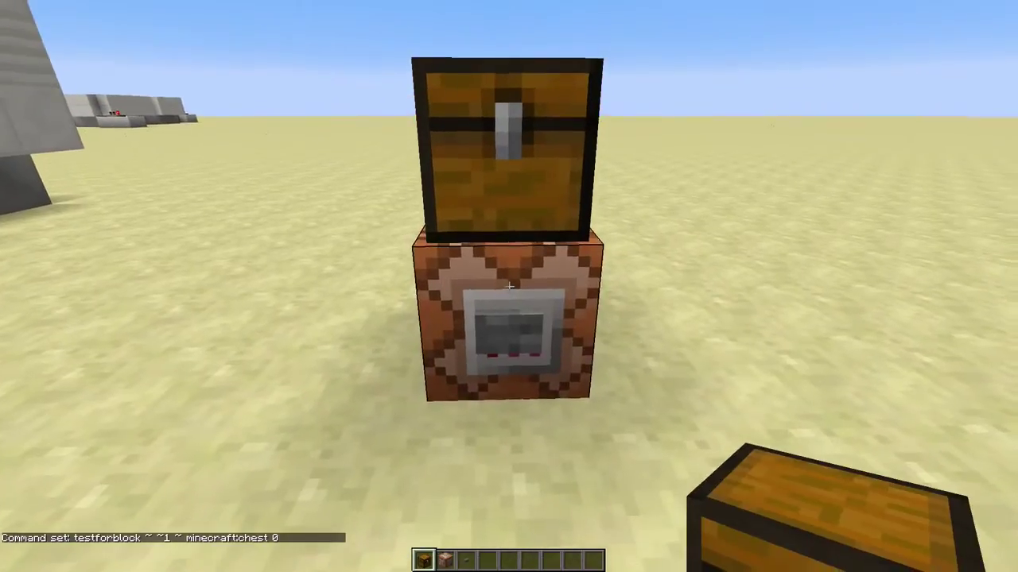
pyautogui.rightClick(509, 287)
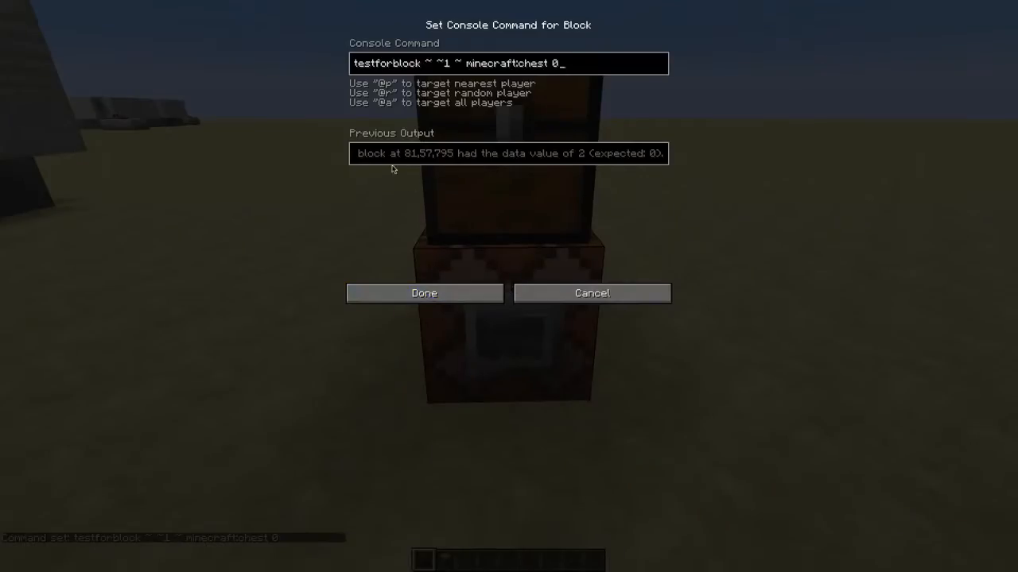
pyautogui.click(357, 153)
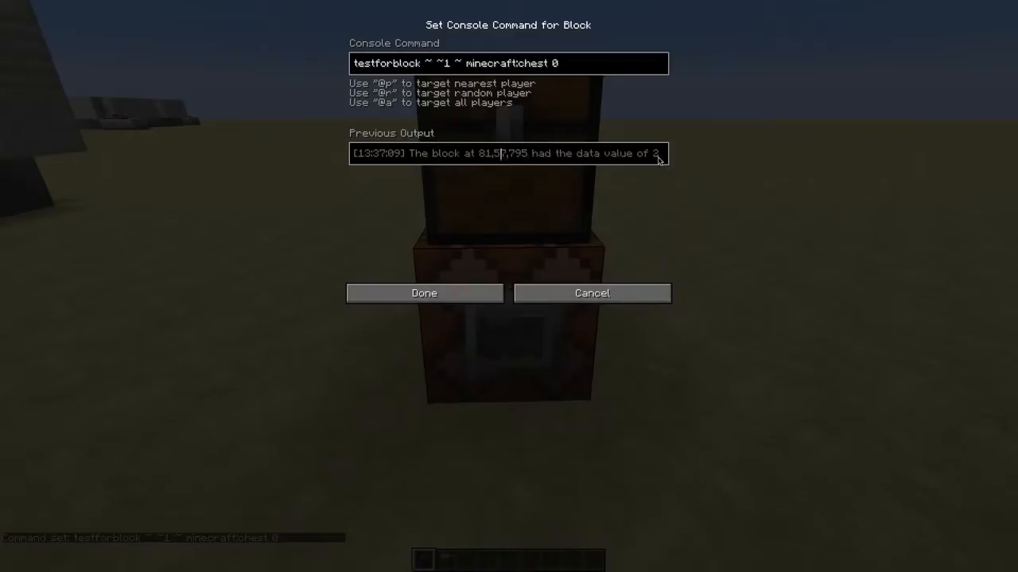
pyautogui.write('2')
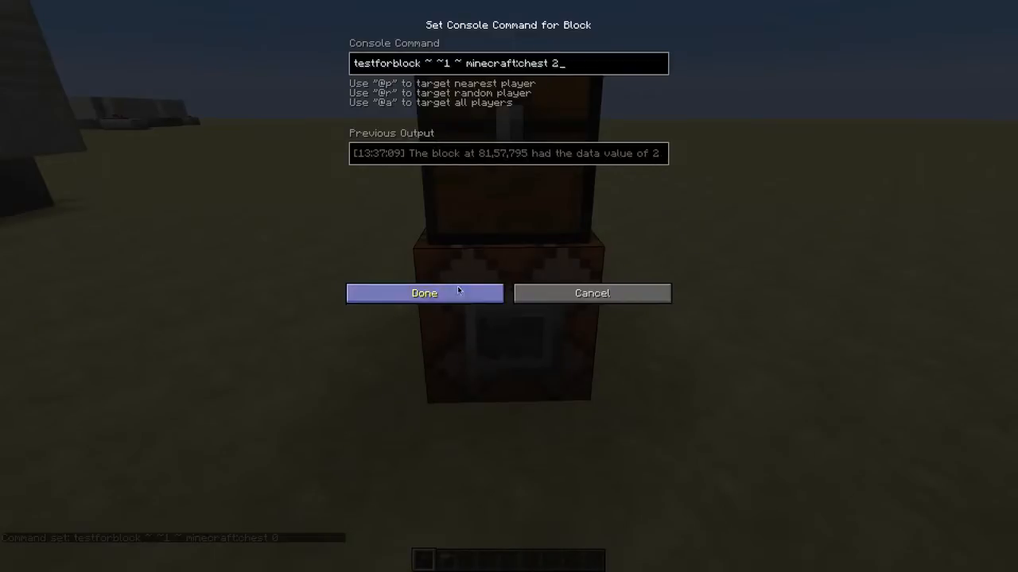
pyautogui.click(424, 293)
pyautogui.rightClick(508, 286)
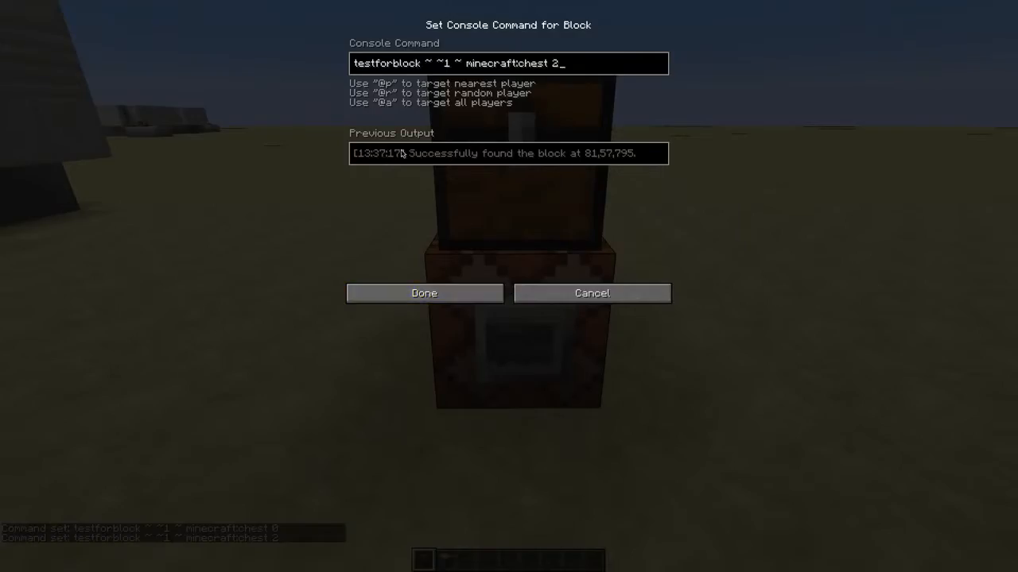
pyautogui.press('Escape')
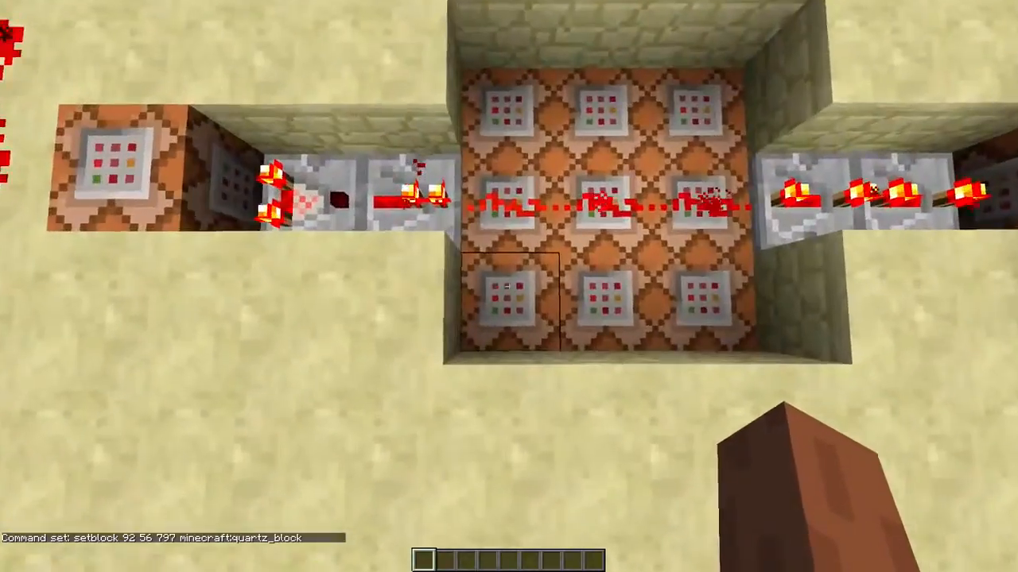
# Review the summon FallingSand command and the setblock quartz_block command for the door.
pyautogui.rightClick(509, 286)
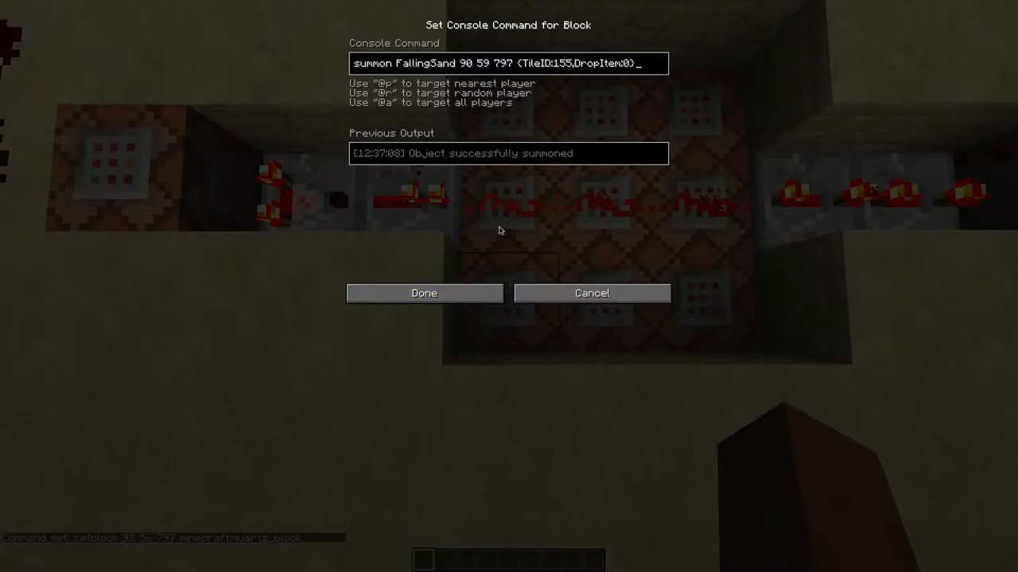
pyautogui.press('Escape')
pyautogui.rightClick(508, 286)
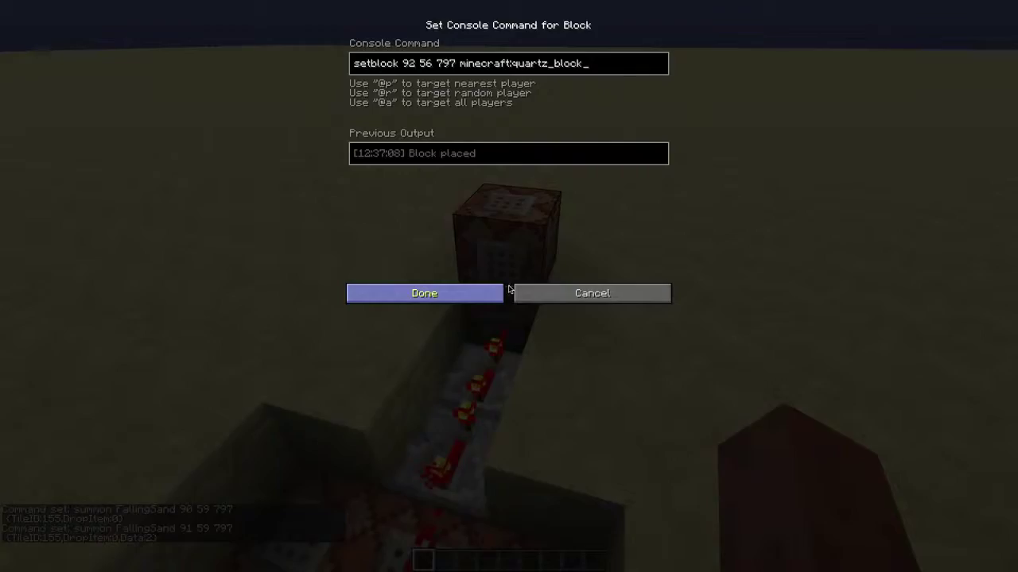
pyautogui.click(447, 293)
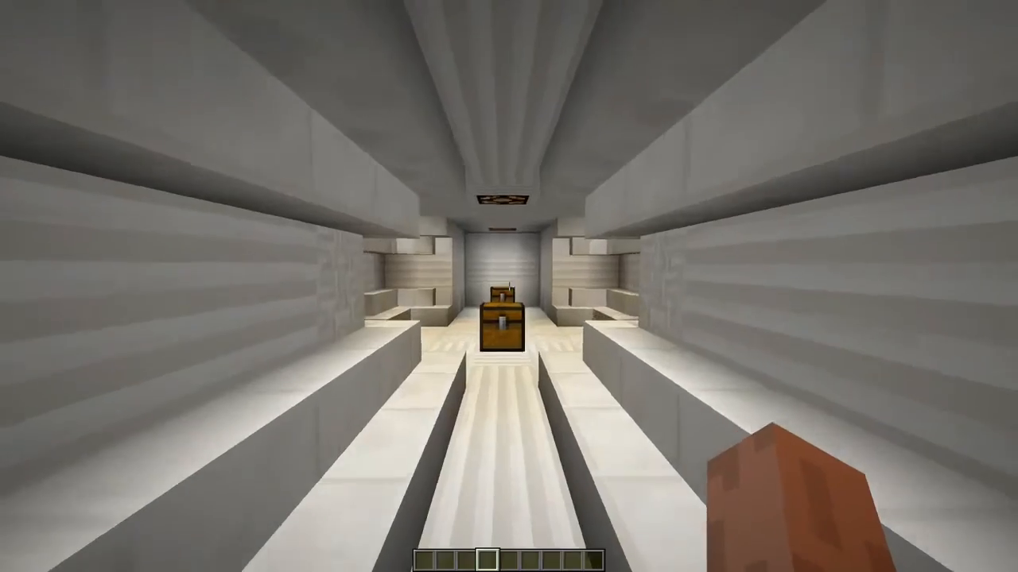
# Walk to the far diamond chest and break it so diamonds spill into the hotbar.
pyautogui.press('w')
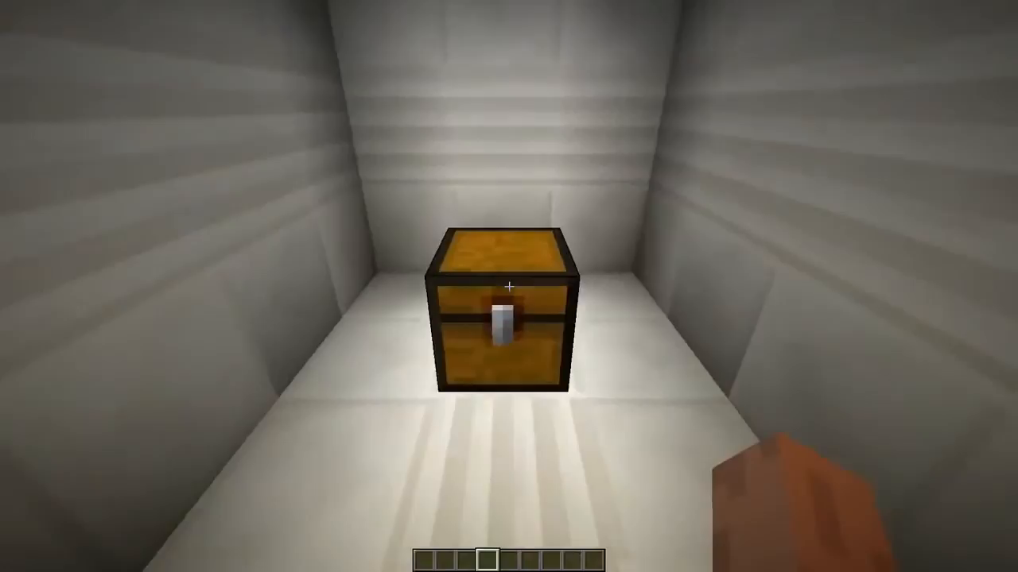
pyautogui.click(509, 287)
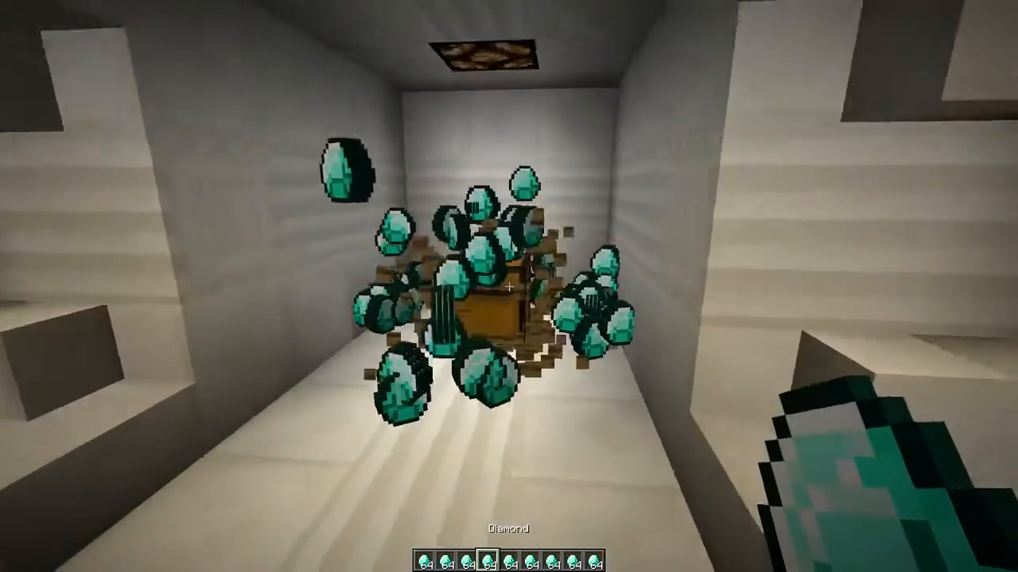